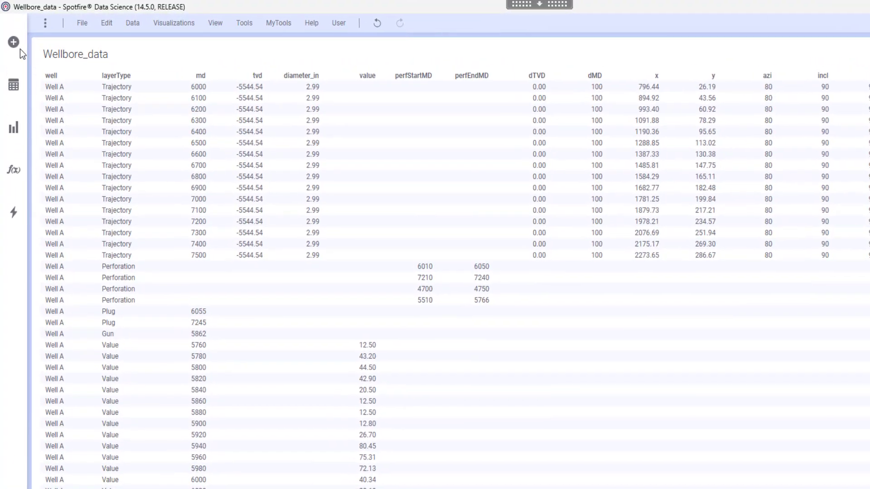
Add the Wellbore diagram add-on from the Add-ons library to the page beside Wellbore_data
{"action": "left_click", "coordinate": [14, 41]}
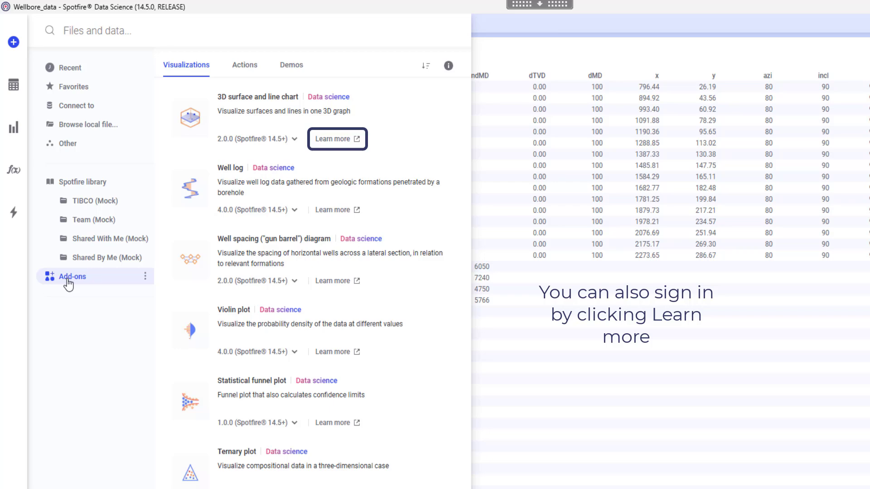
{"action": "scroll", "coordinate": [281, 387], "scroll_direction": "down", "scroll_amount": 5}
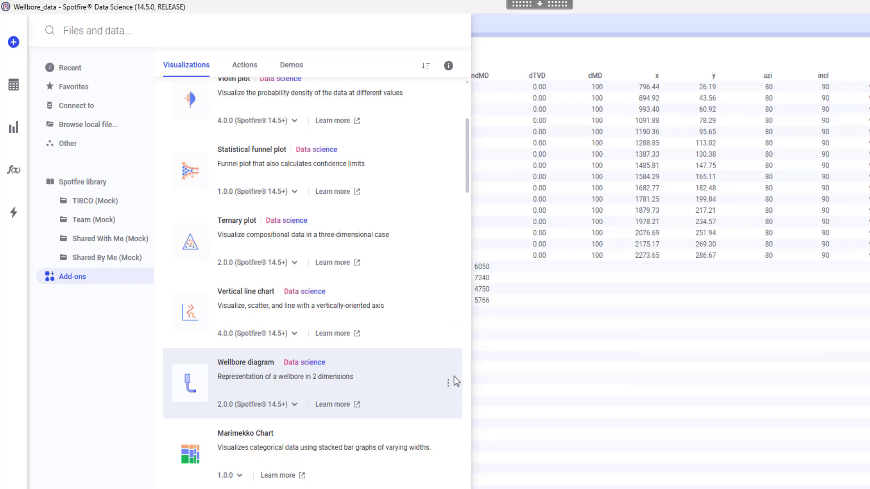
{"action": "left_click", "coordinate": [450, 386]}
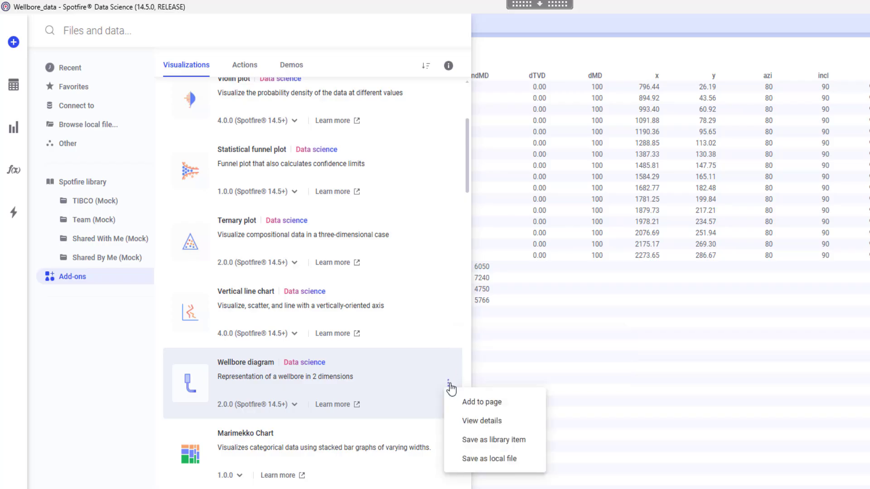
{"action": "key", "text": "Down"}
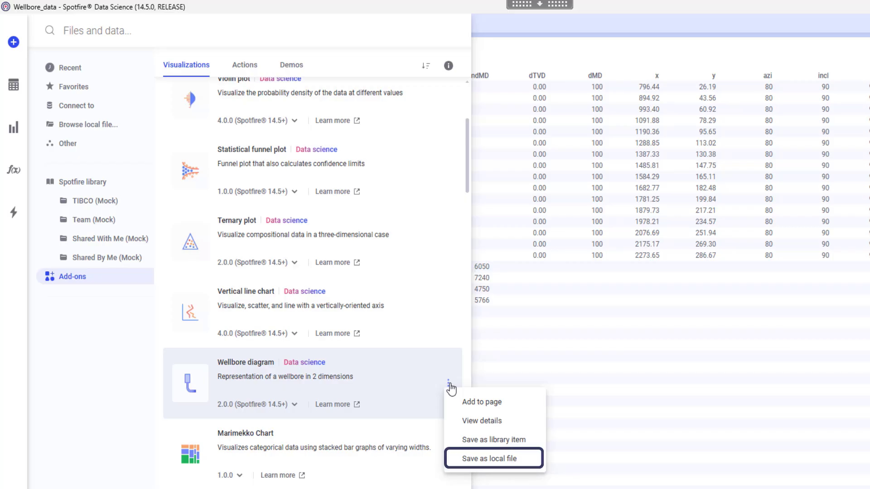
{"action": "key", "text": "Down"}
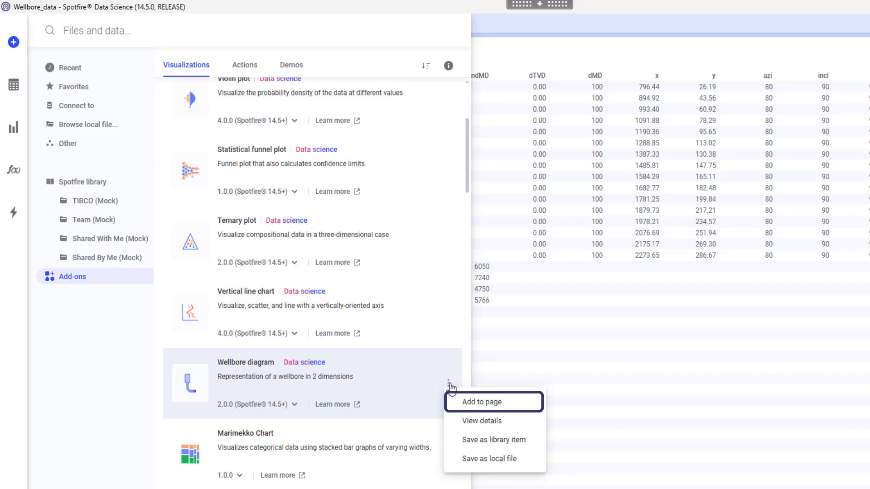
{"action": "left_click", "coordinate": [470, 401]}
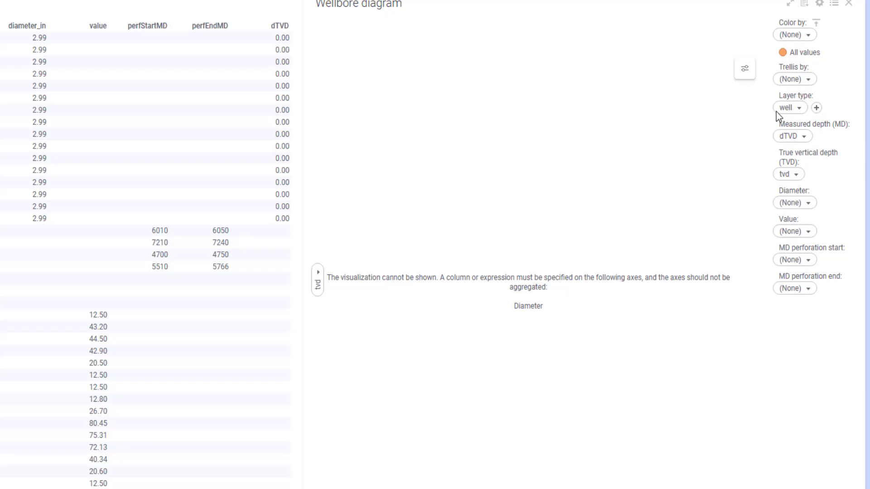
Map Layer type to layerType, MD to md and Diameter to diameter_in
{"action": "left_click", "coordinate": [787, 108]}
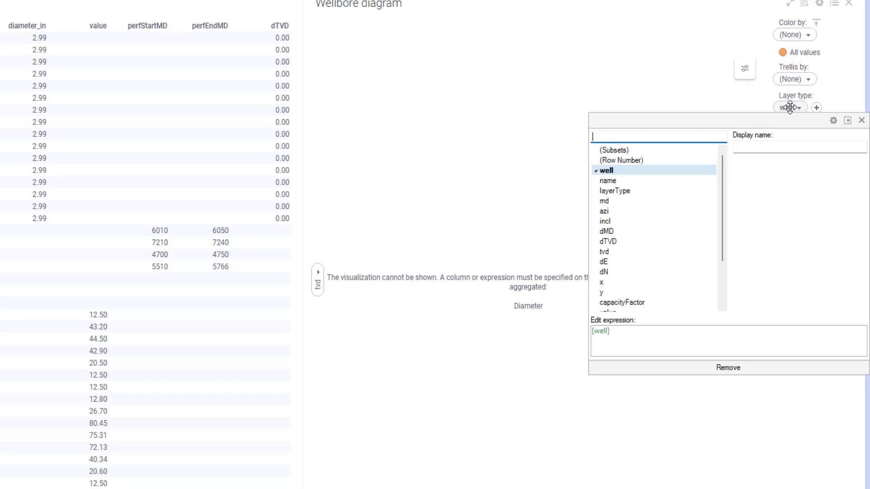
{"action": "left_click", "coordinate": [688, 194]}
{"action": "left_click", "coordinate": [712, 394]}
{"action": "left_click", "coordinate": [791, 136]}
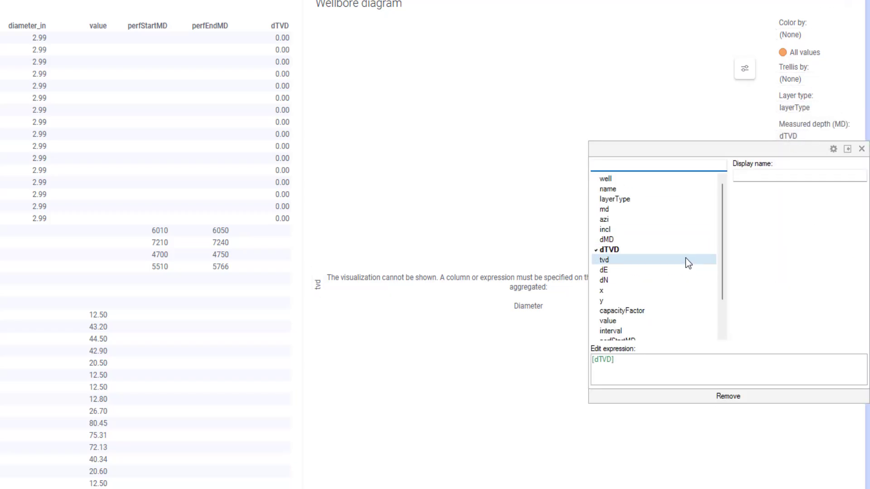
{"action": "left_click", "coordinate": [648, 210]}
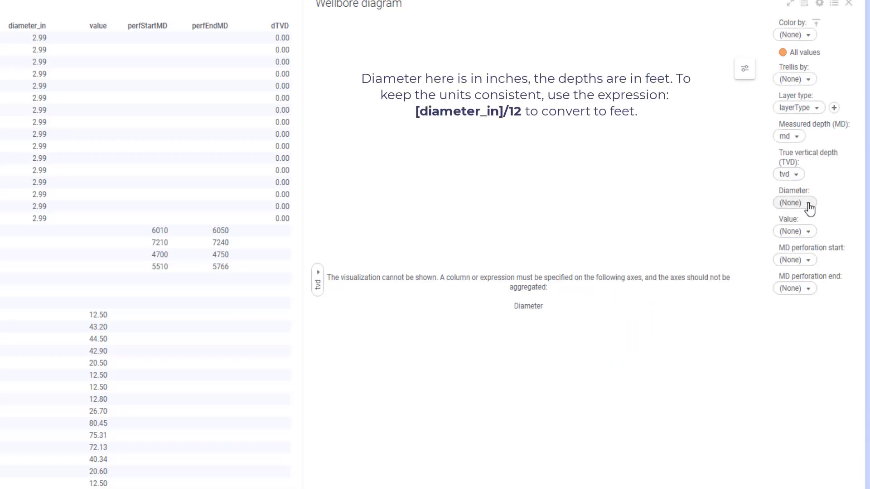
{"action": "left_click", "coordinate": [808, 203]}
{"action": "scroll", "coordinate": [661, 382], "scroll_direction": "down", "scroll_amount": 2}
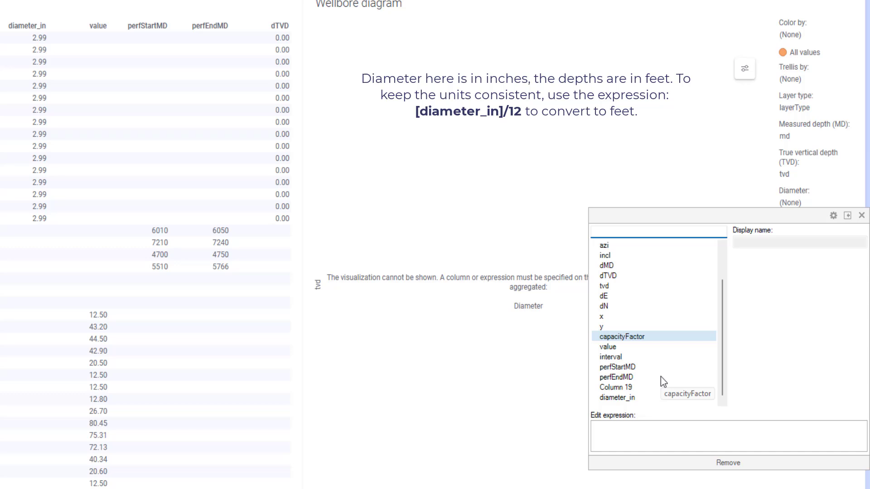
{"action": "left_click", "coordinate": [641, 398]}
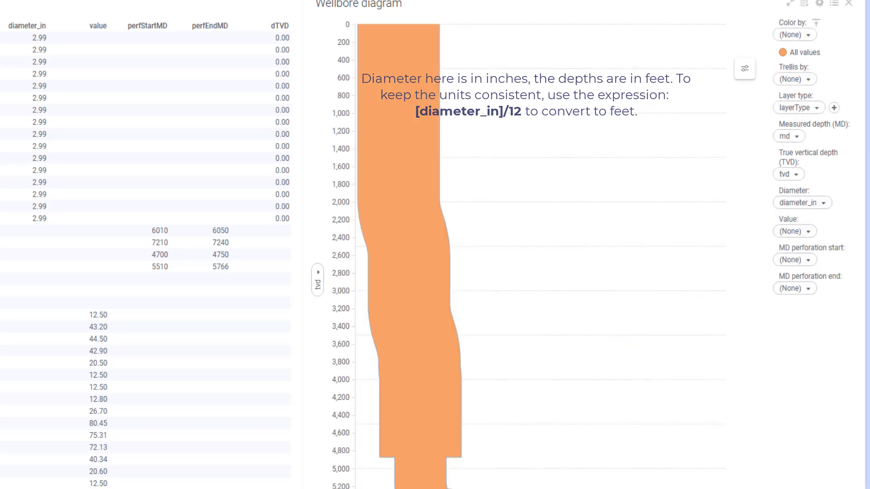
Set Value to value and perforation start/end MD to perfStartMD and perfEndMD
{"action": "left_click", "coordinate": [810, 231]}
{"action": "scroll", "coordinate": [645, 371], "scroll_direction": "down", "scroll_amount": 2}
{"action": "left_click", "coordinate": [645, 375]}
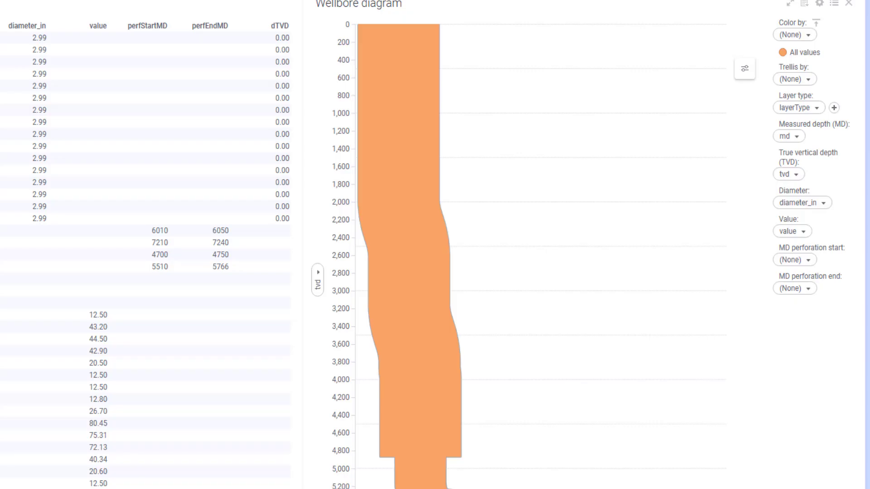
{"action": "left_click", "coordinate": [804, 260]}
{"action": "scroll", "coordinate": [700, 433], "scroll_direction": "down", "scroll_amount": 2}
{"action": "left_click", "coordinate": [700, 425]}
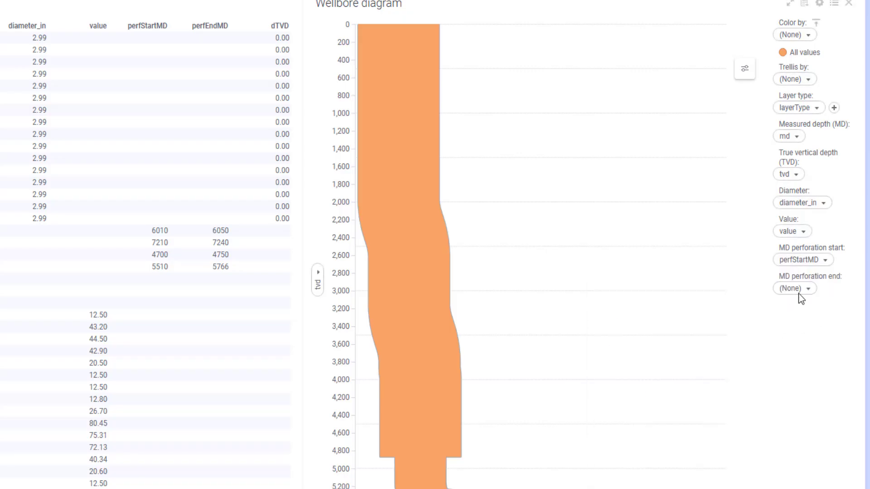
{"action": "left_click", "coordinate": [797, 290]}
{"action": "scroll", "coordinate": [660, 453], "scroll_direction": "down", "scroll_amount": 2}
{"action": "left_click", "coordinate": [659, 463]}
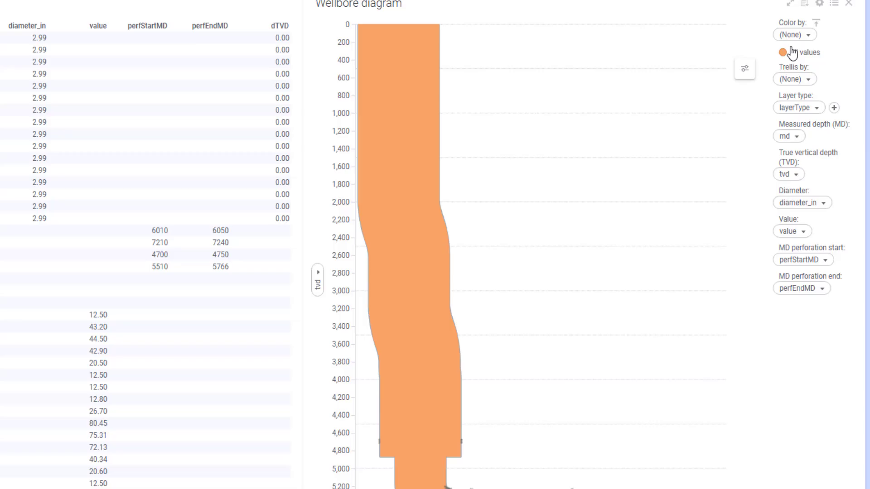
Colour the wellbore by value and bring up the (Empty) legend colour choices
{"action": "left_click", "coordinate": [811, 35]}
{"action": "scroll", "coordinate": [665, 213], "scroll_direction": "down", "scroll_amount": 3}
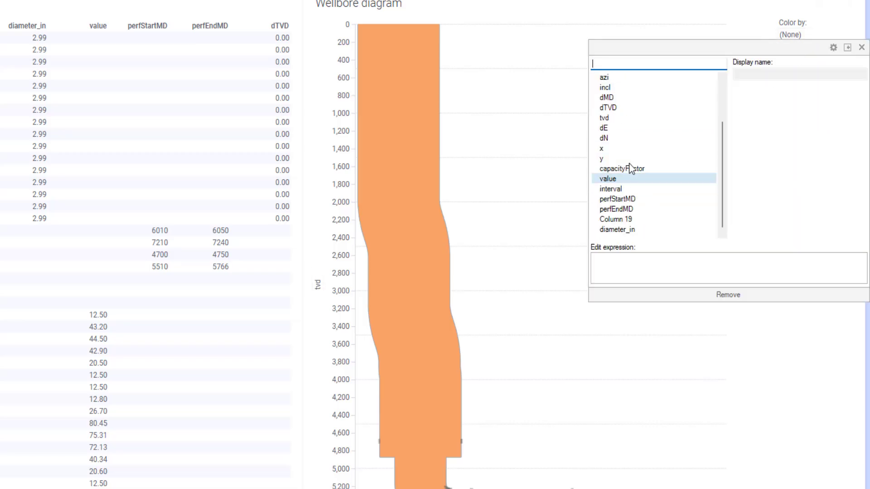
{"action": "left_click", "coordinate": [609, 178]}
{"action": "left_click", "coordinate": [762, 405]}
{"action": "left_click", "coordinate": [783, 77]}
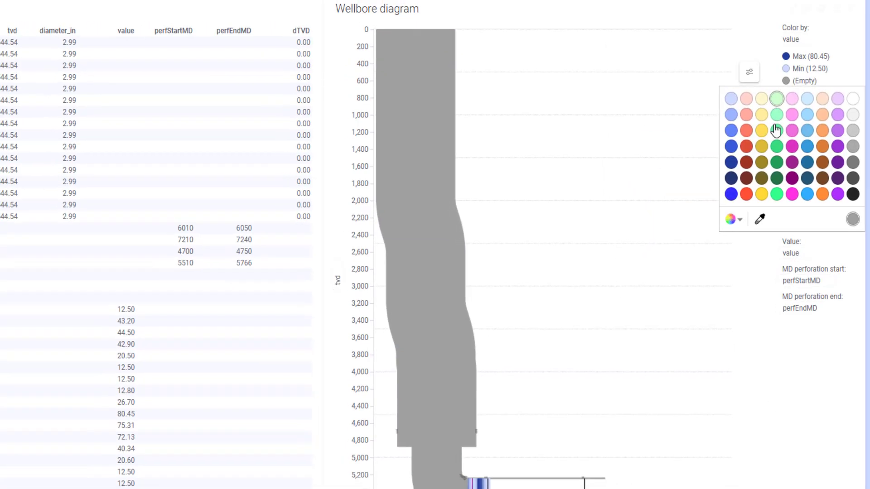
Make empty values green, set diameter exaggeration to 148x and gun width to 15
{"action": "left_click", "coordinate": [797, 149]}
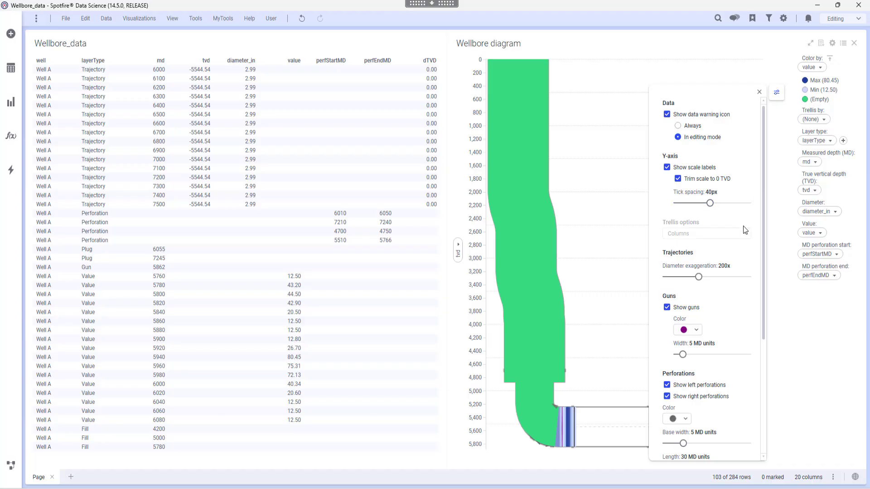
{"action": "mouse_move", "coordinate": [699, 278]}
{"action": "left_mouse_down"}
{"action": "mouse_move", "coordinate": [715, 280]}
{"action": "mouse_move", "coordinate": [678, 282]}
{"action": "mouse_move", "coordinate": [691, 284]}
{"action": "left_mouse_up"}
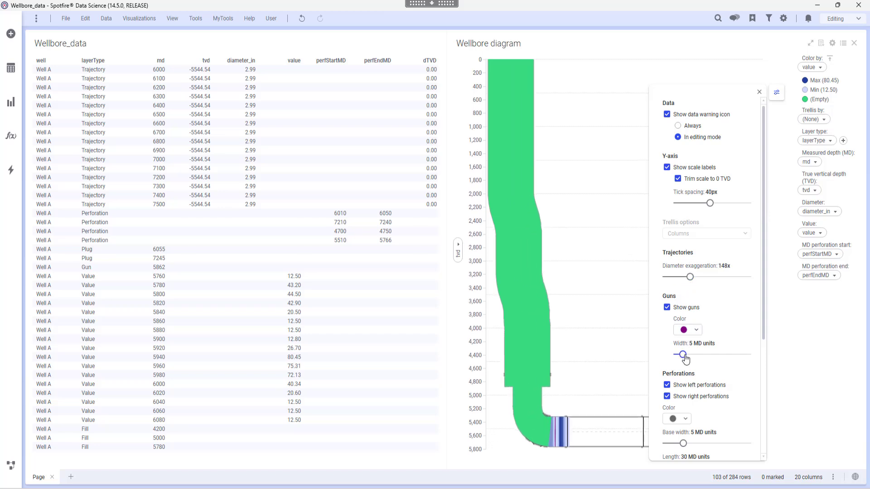
{"action": "left_click_drag", "start_coordinate": [685, 358], "coordinate": [698, 359]}
Set perforation base width 9, perforation length 82 and plug width 35 MD units
{"action": "scroll", "coordinate": [700, 363], "scroll_direction": "down", "scroll_amount": 4}
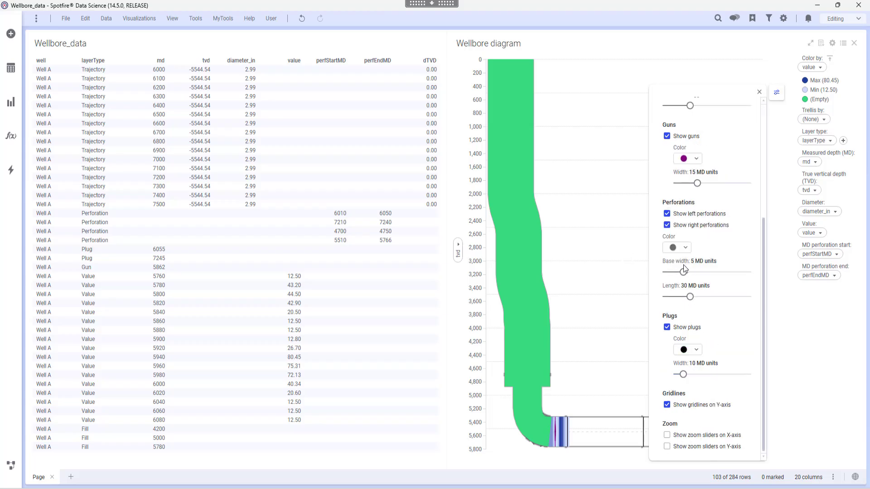
{"action": "left_click_drag", "start_coordinate": [685, 274], "coordinate": [733, 297]}
{"action": "left_click", "coordinate": [690, 296]}
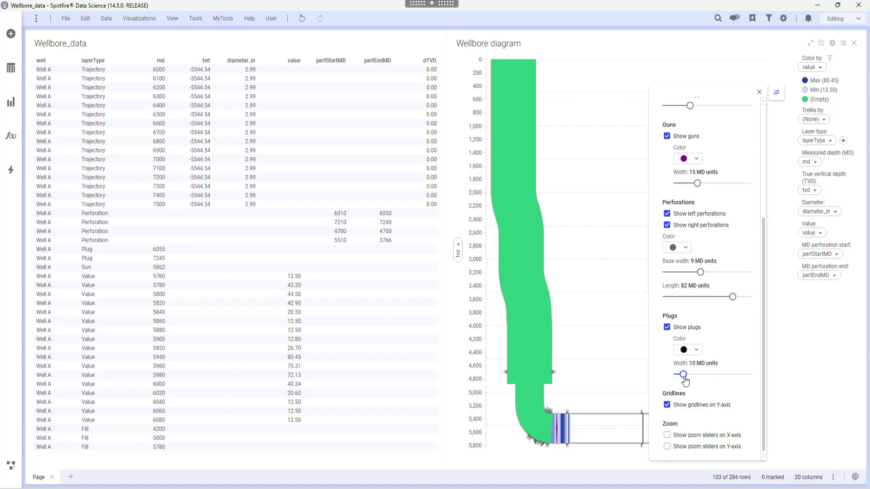
{"action": "mouse_move", "coordinate": [685, 378]}
{"action": "left_mouse_down"}
{"action": "mouse_move", "coordinate": [719, 378]}
{"action": "mouse_move", "coordinate": [702, 378]}
{"action": "left_mouse_up"}
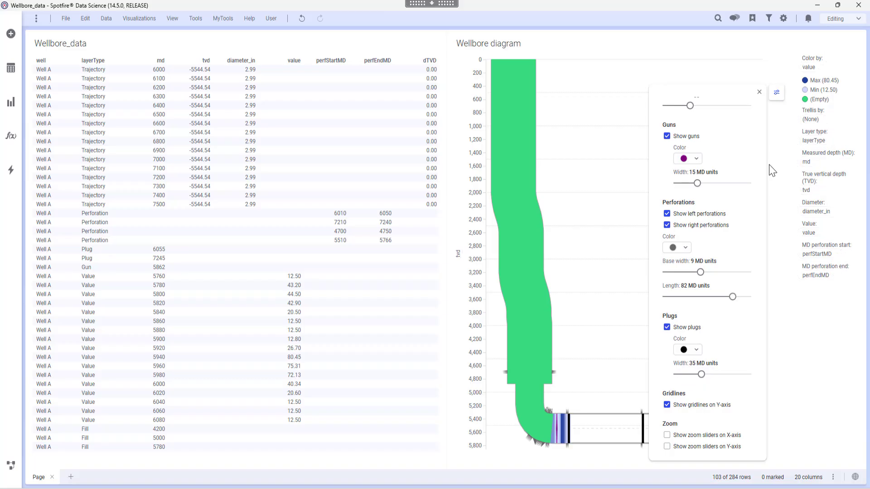
Filter md to 2744–7500 in the Filters panel, leaving 75 of 284 rows
{"action": "left_click", "coordinate": [778, 92]}
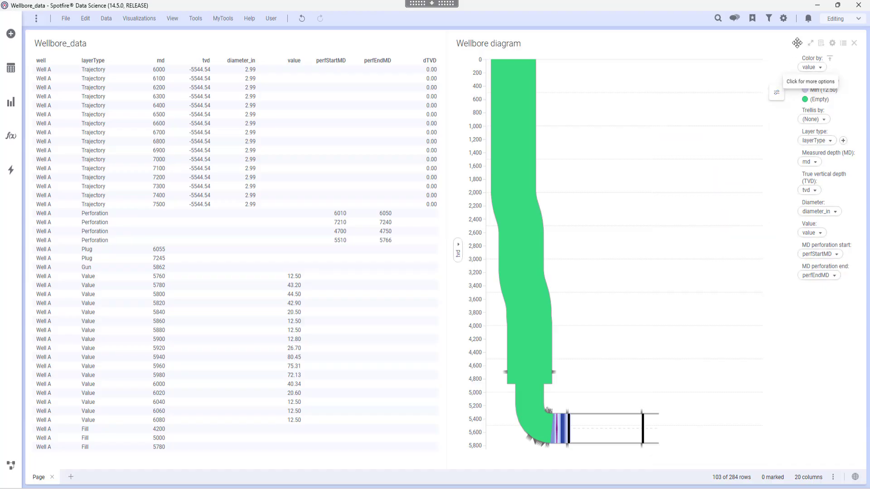
{"action": "left_click", "coordinate": [769, 18]}
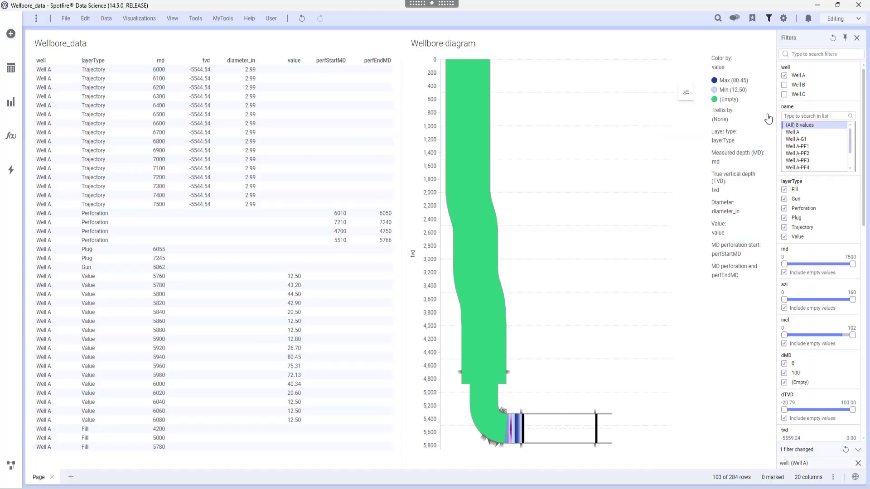
{"action": "left_click_drag", "start_coordinate": [784, 265], "coordinate": [807, 266]}
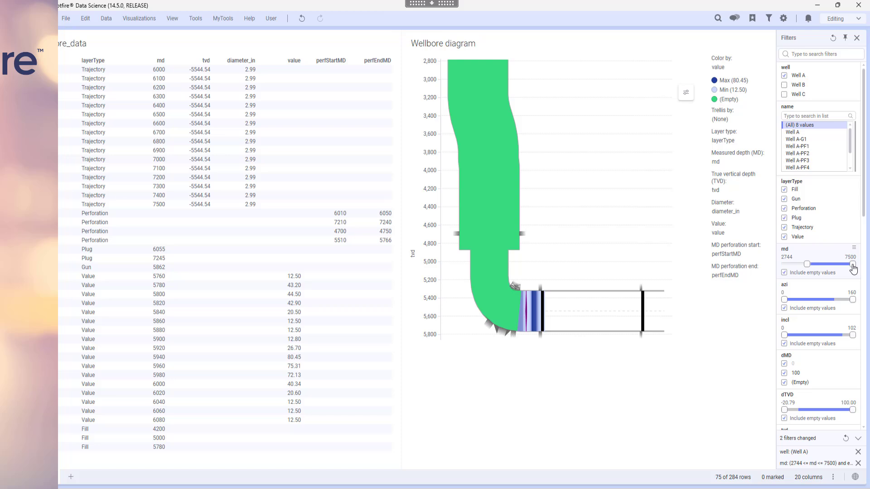